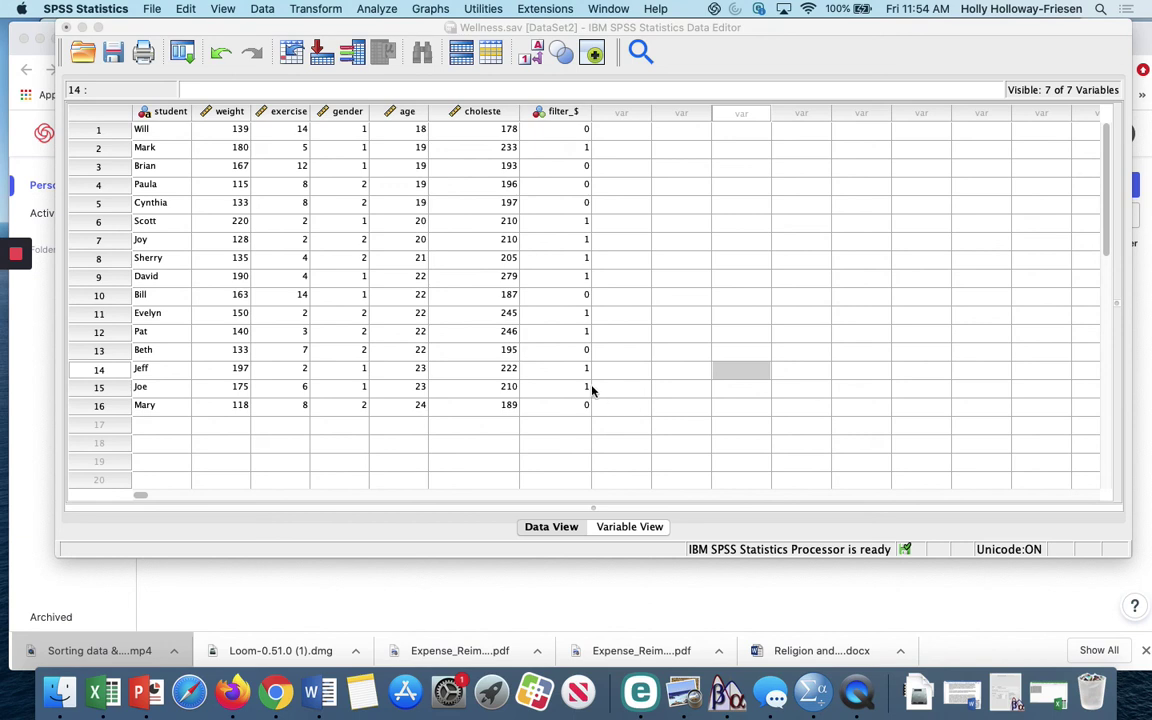
# Step: Open Select Cases and choose selection by 'If condition is satisfied'
pyautogui.click(261, 10)
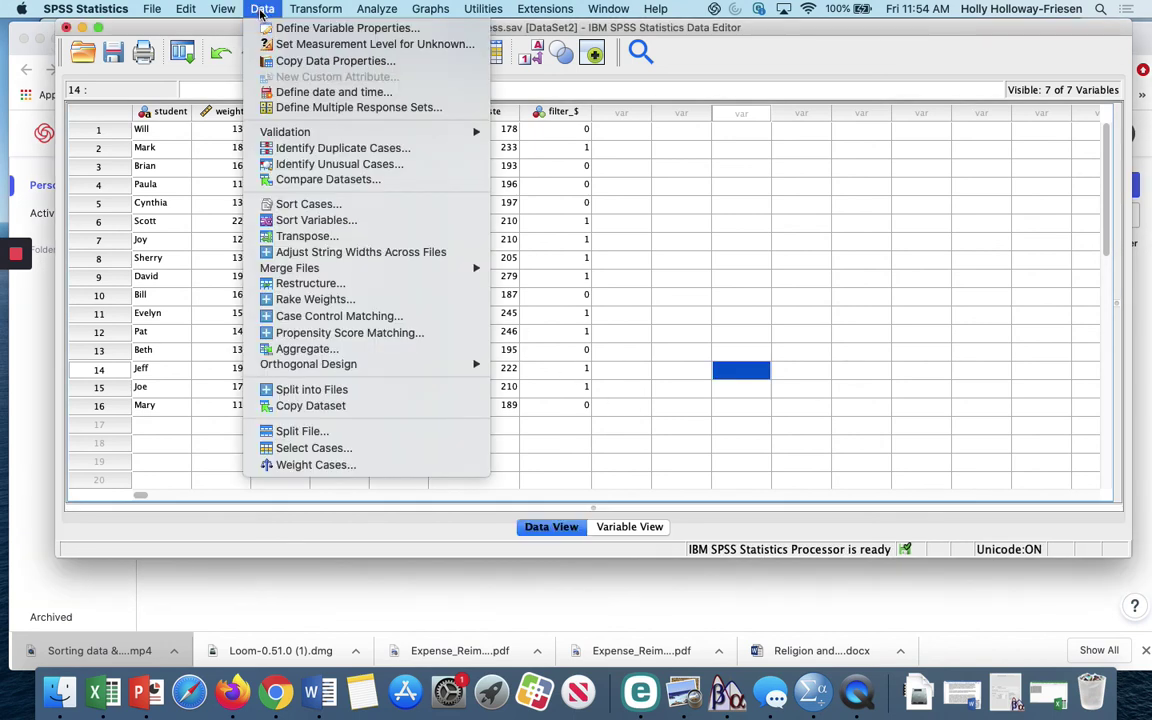
pyautogui.click(307, 449)
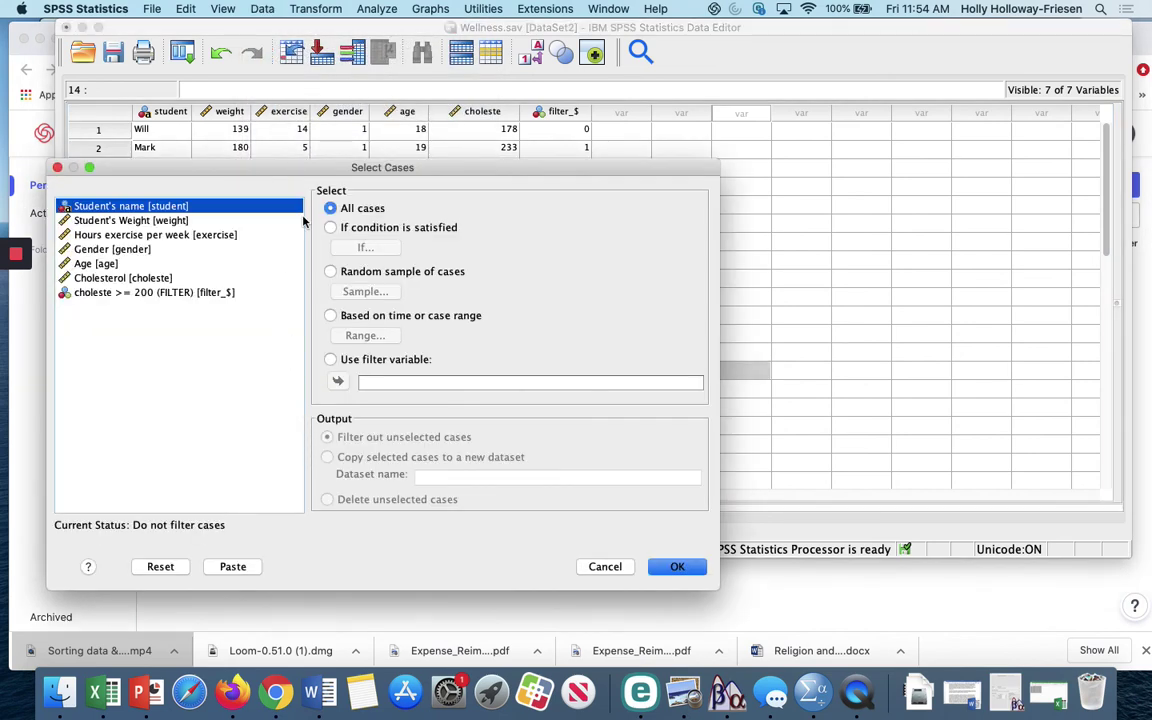
pyautogui.click(341, 228)
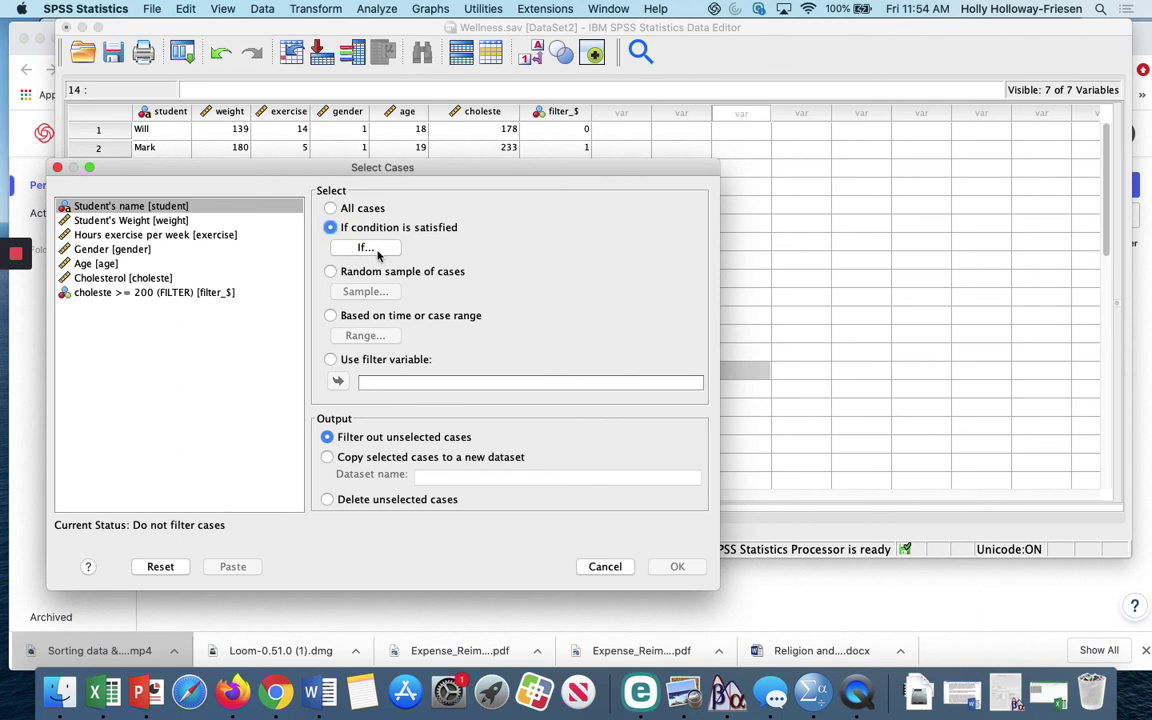
# Step: Build the selection condition choleste >= 200 from the Cholesterol variable and confirm it
pyautogui.click(366, 248)
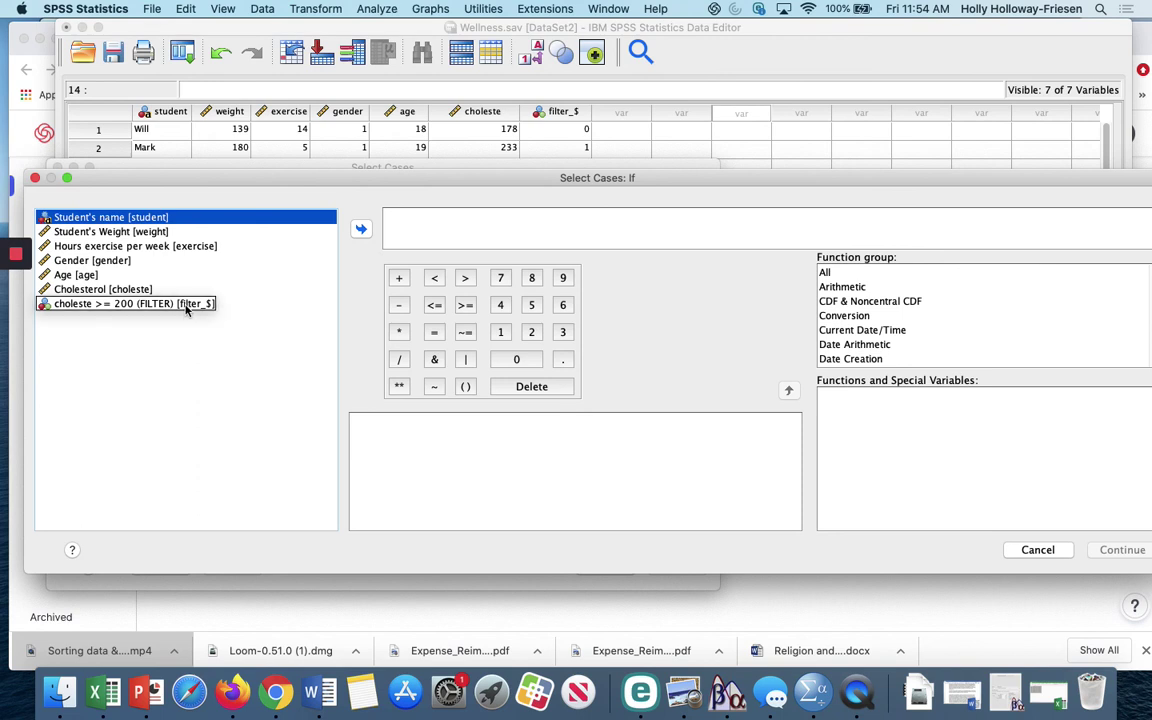
pyautogui.click(141, 290)
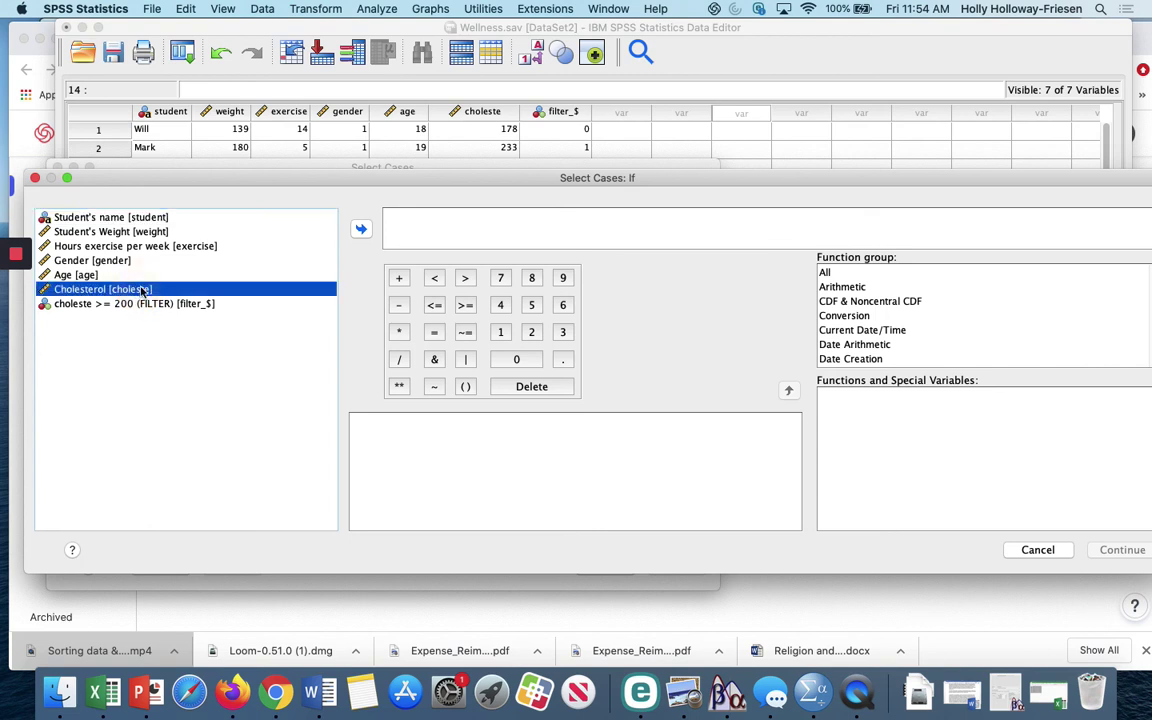
pyautogui.click(361, 229)
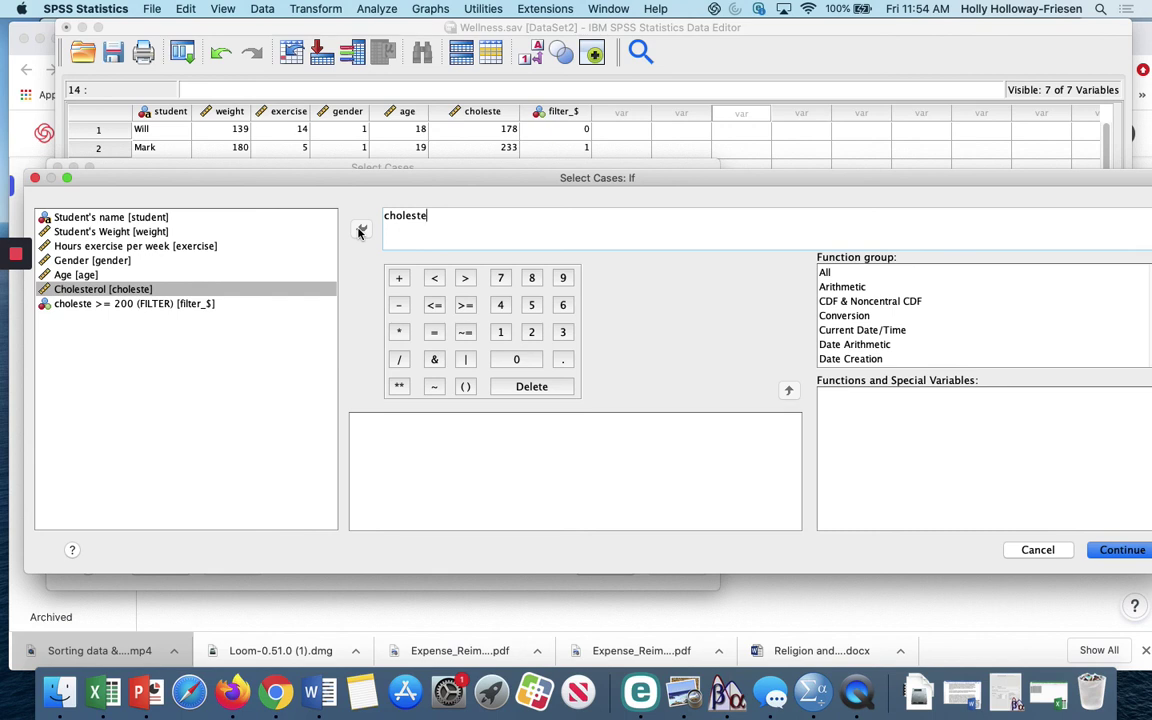
pyautogui.click(464, 305)
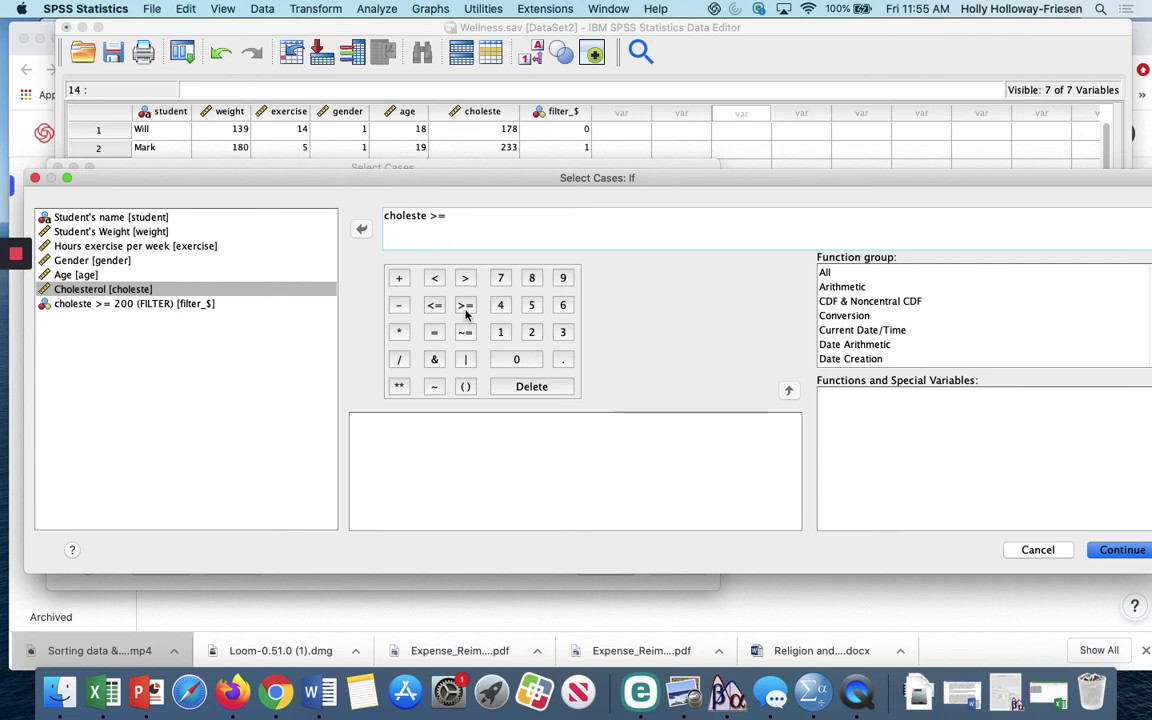
pyautogui.click(531, 331)
pyautogui.click(524, 359)
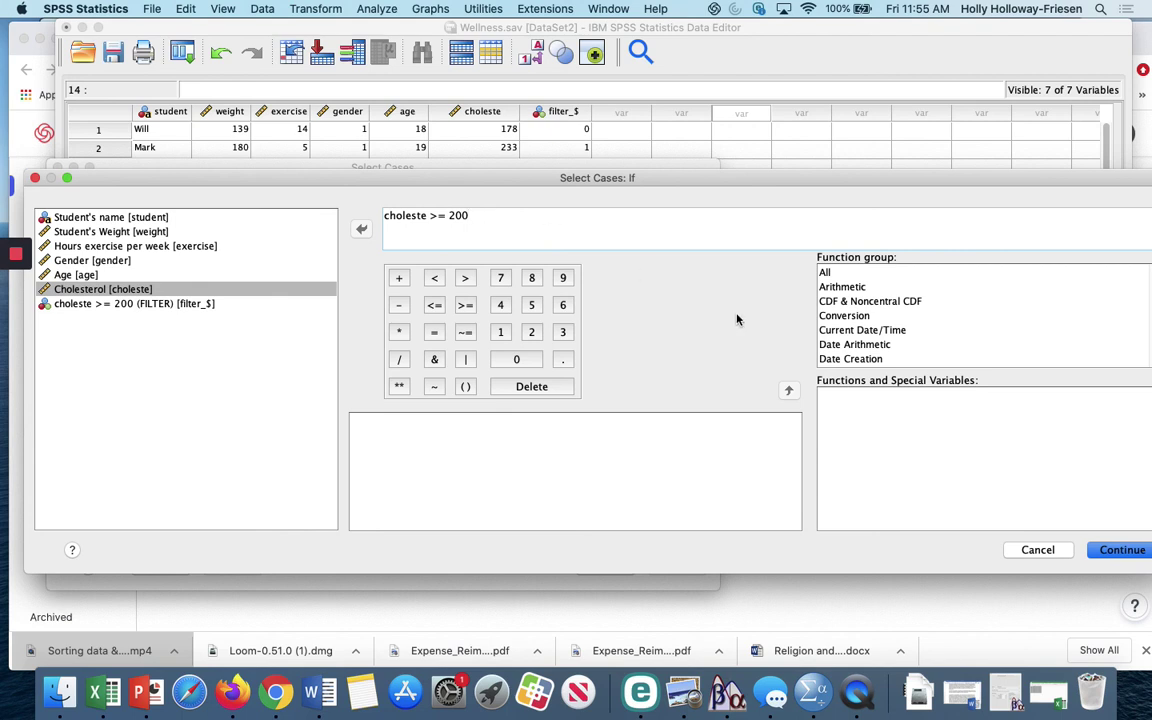
pyautogui.click(1098, 550)
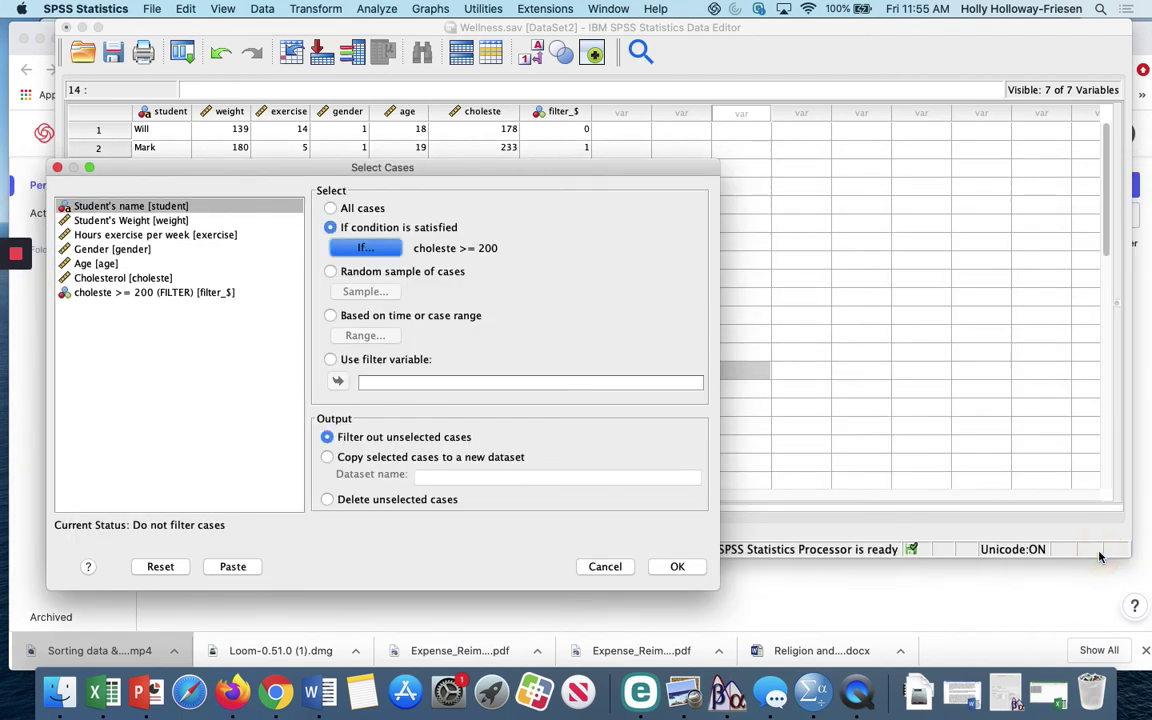
# Step: Apply the choleste >= 200 case filter to the data
pyautogui.click(677, 567)
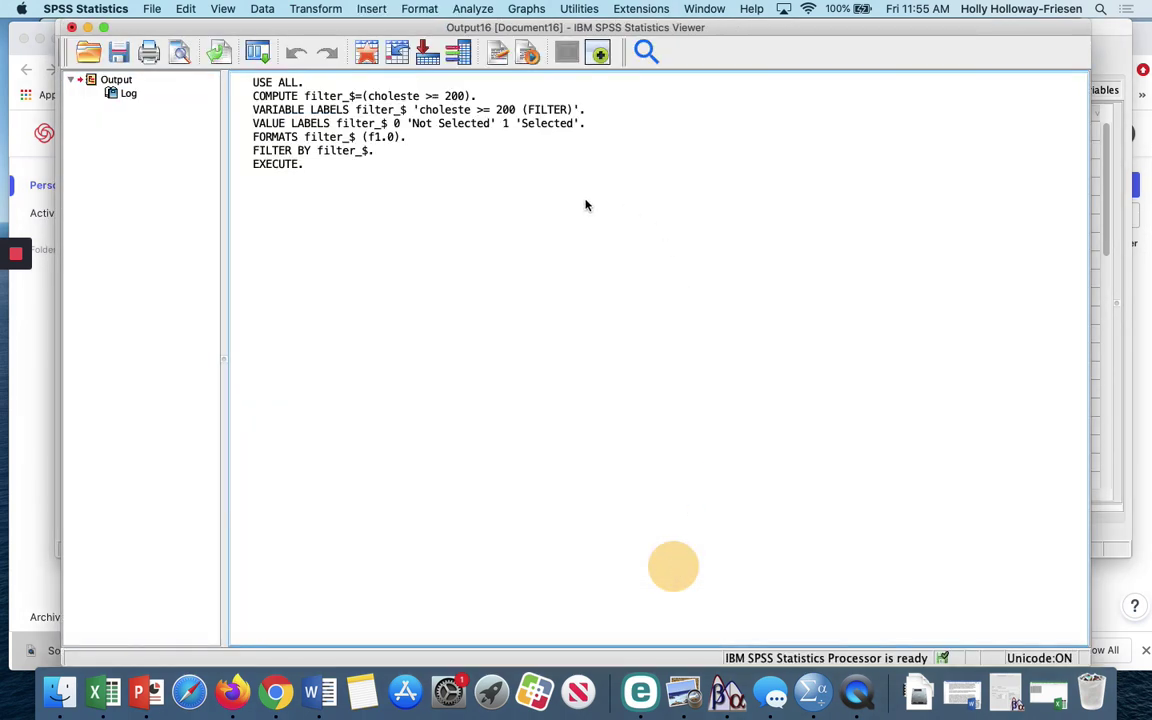
# Step: Minimise the Output Viewer to see the filtered cases in the Data Editor
pyautogui.click(87, 29)
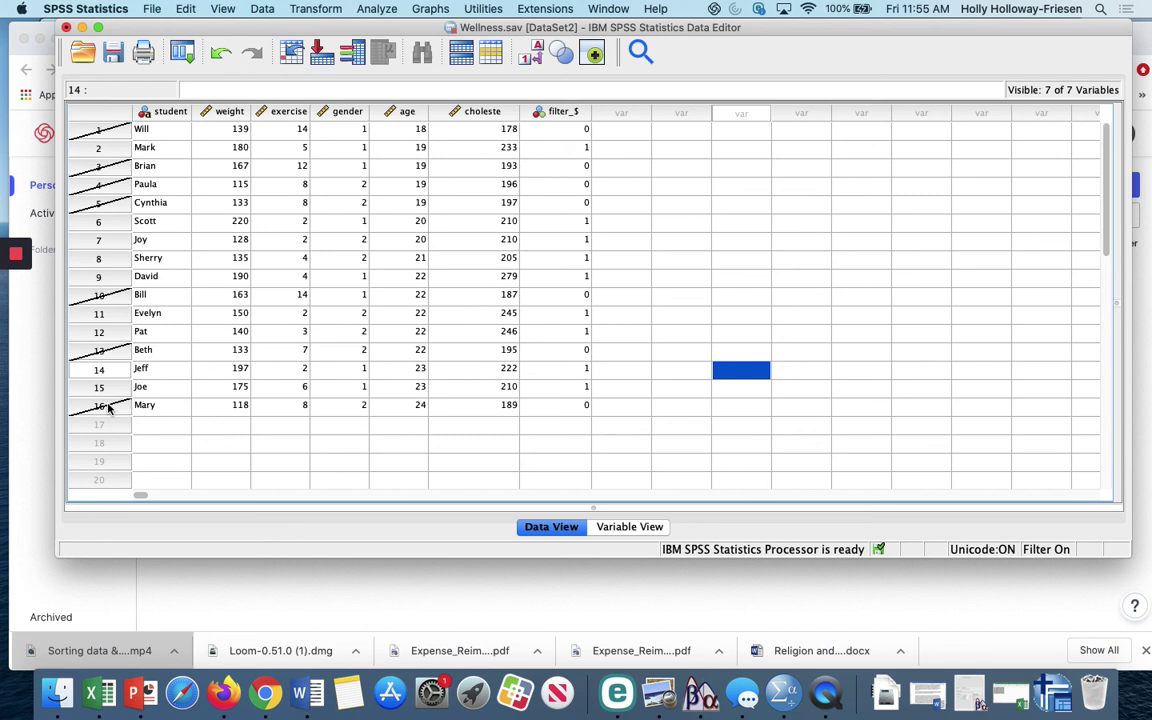
# Step: Set up a Descriptives analysis on the Hours exercise per week variable
pyautogui.click(379, 10)
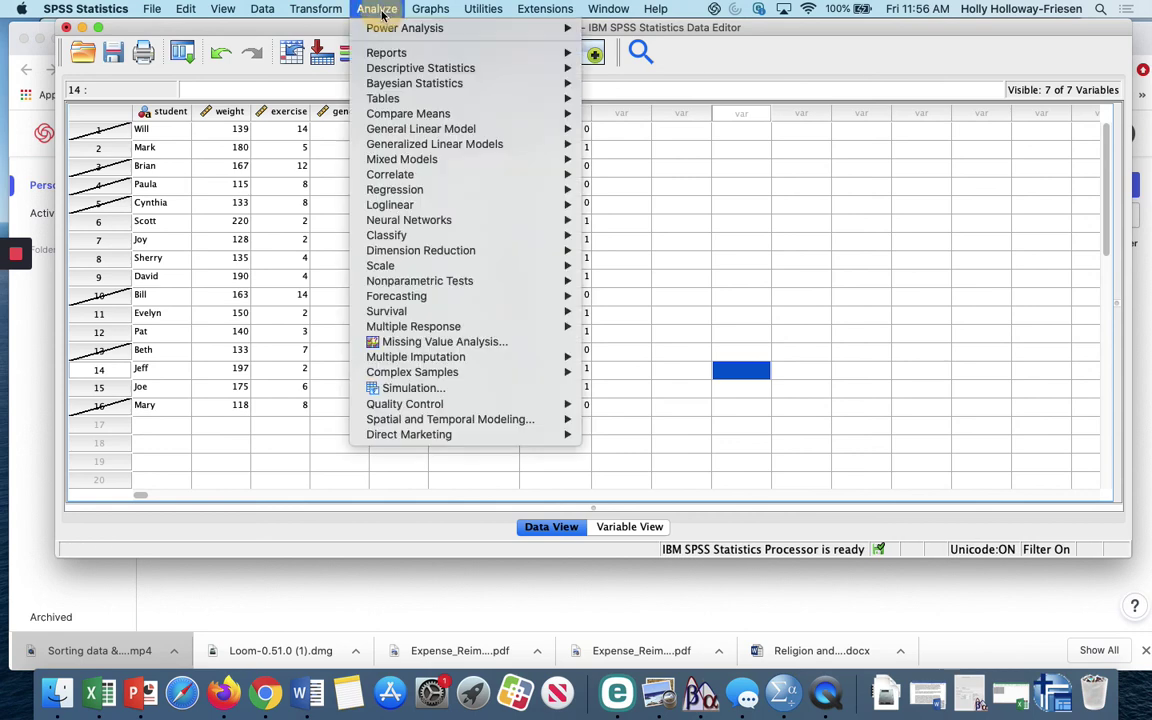
pyautogui.click(385, 68)
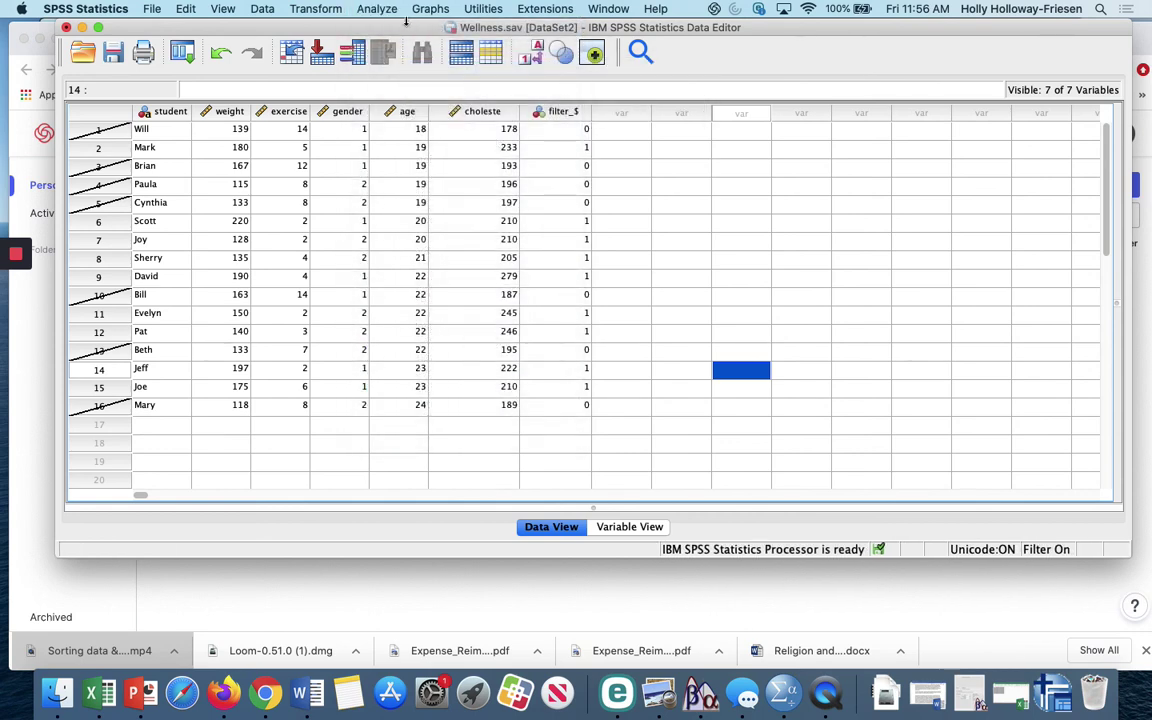
pyautogui.click(385, 10)
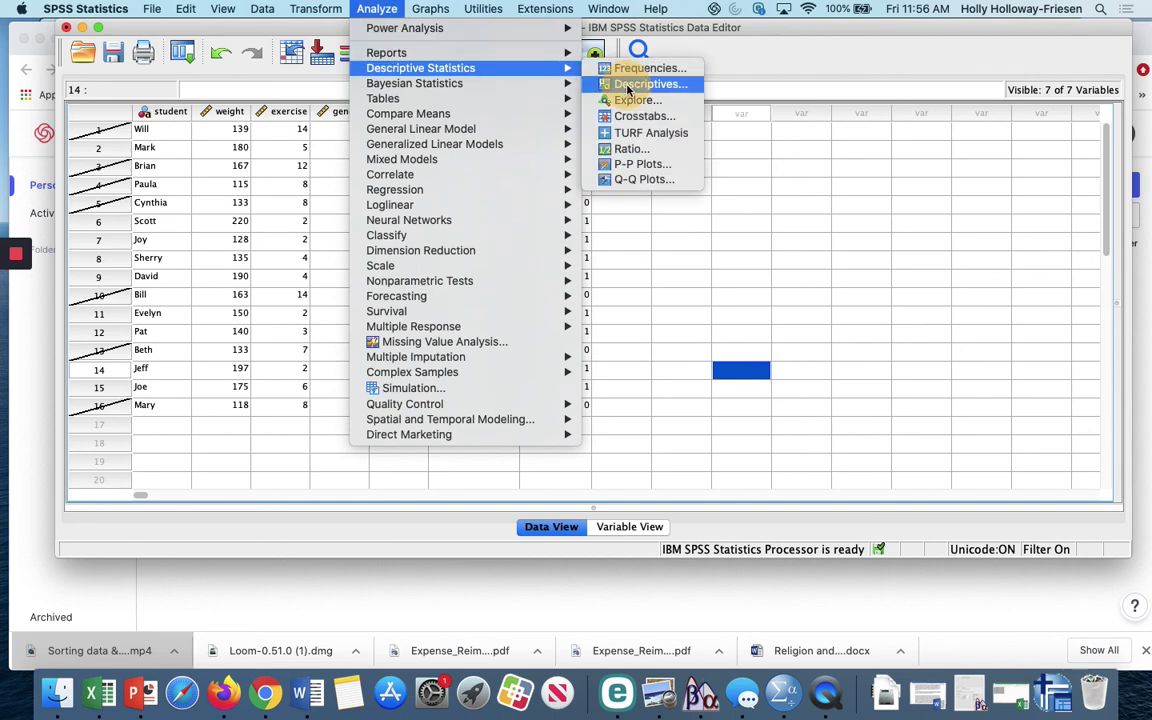
pyautogui.click(628, 87)
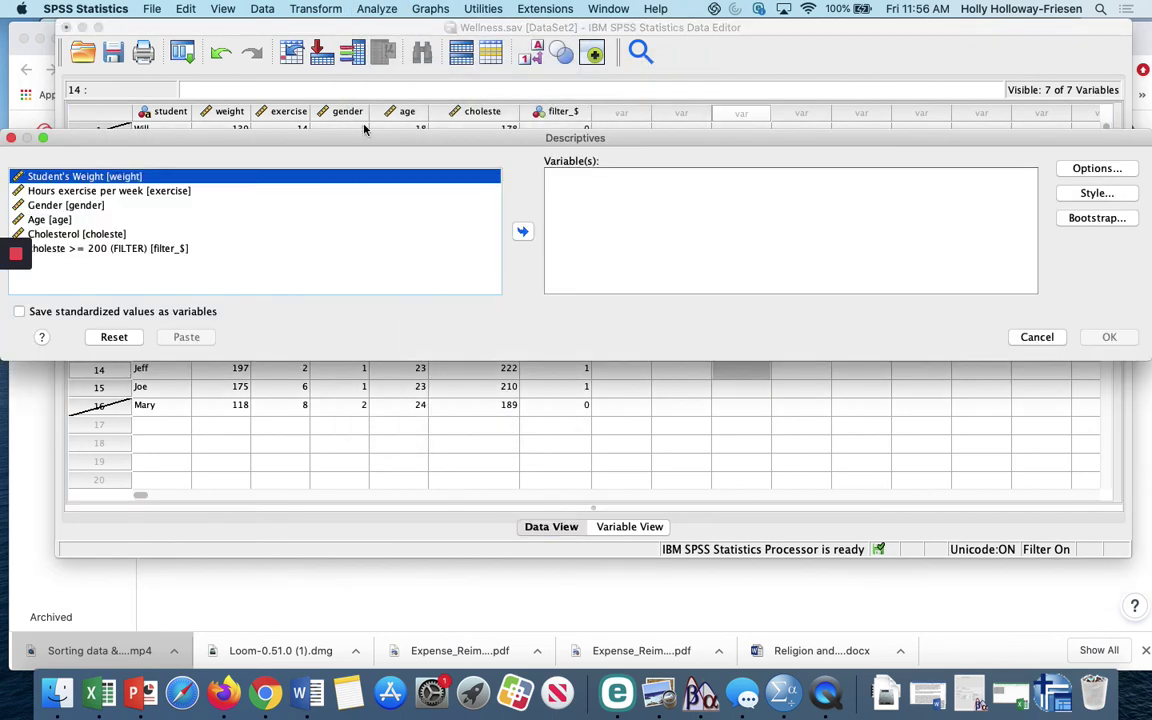
pyautogui.moveTo(368, 139); pyautogui.dragTo(416, 143)
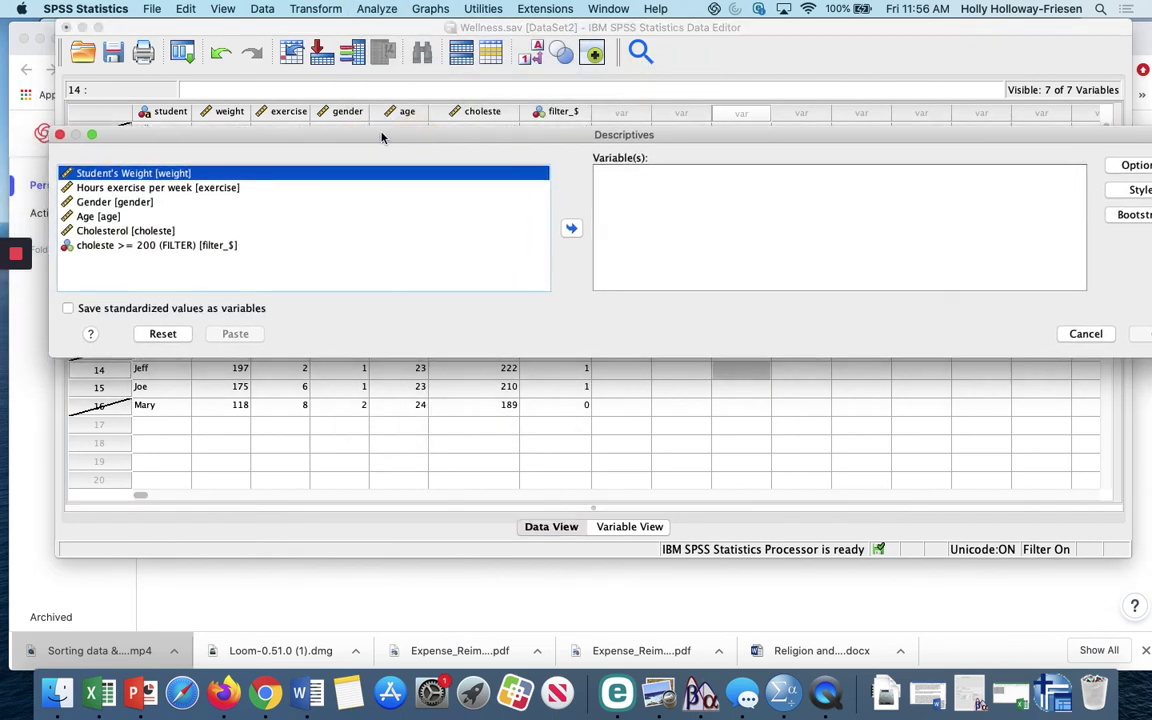
pyautogui.click(151, 190)
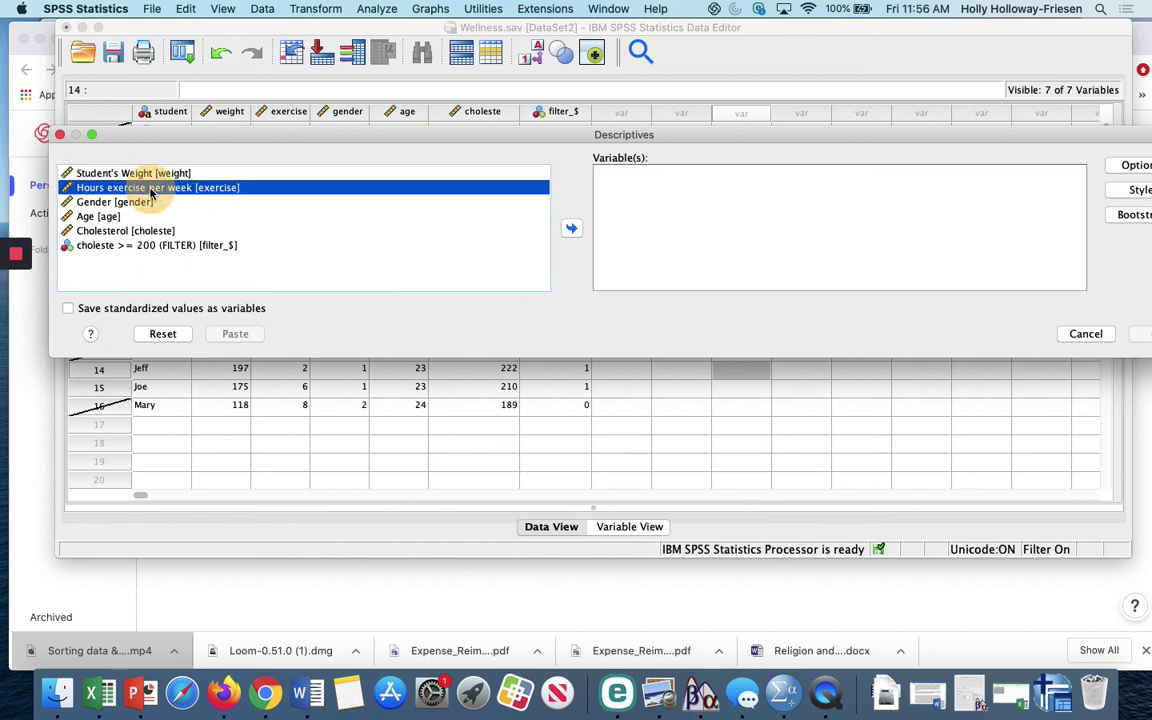
pyautogui.click(570, 230)
pyautogui.moveTo(868, 141); pyautogui.dragTo(826, 138)
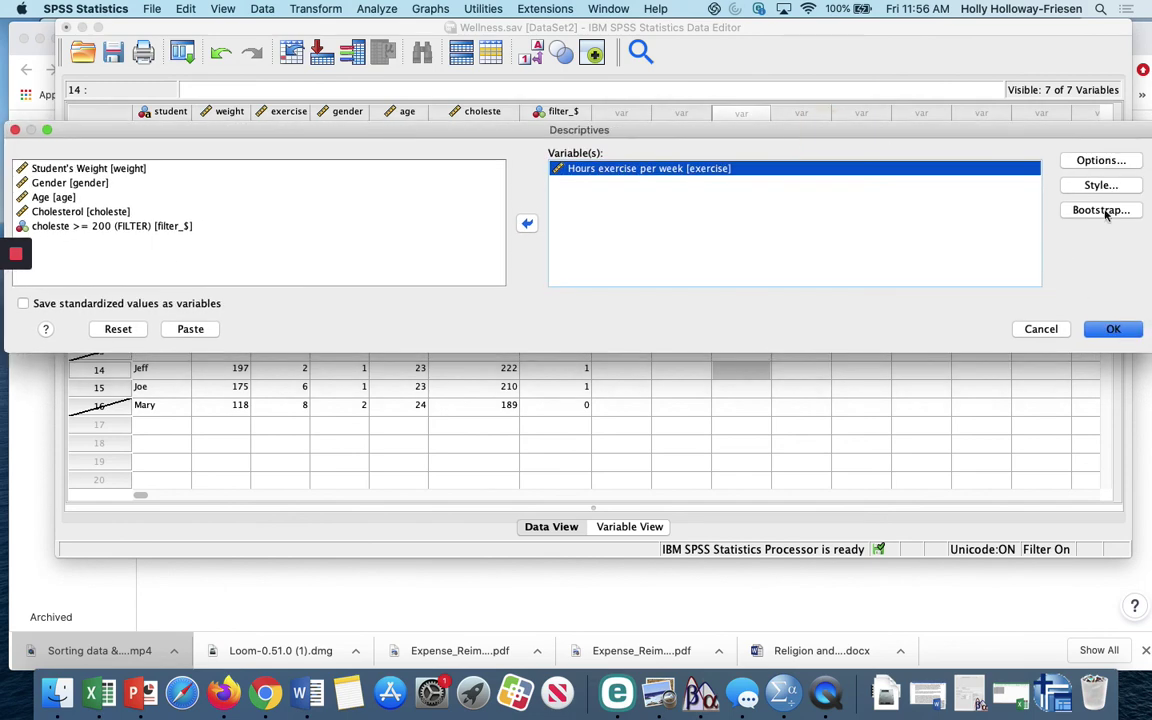
# Step: Keep mean, std. deviation, minimum and maximum as statistics and run the analysis
pyautogui.click(1101, 162)
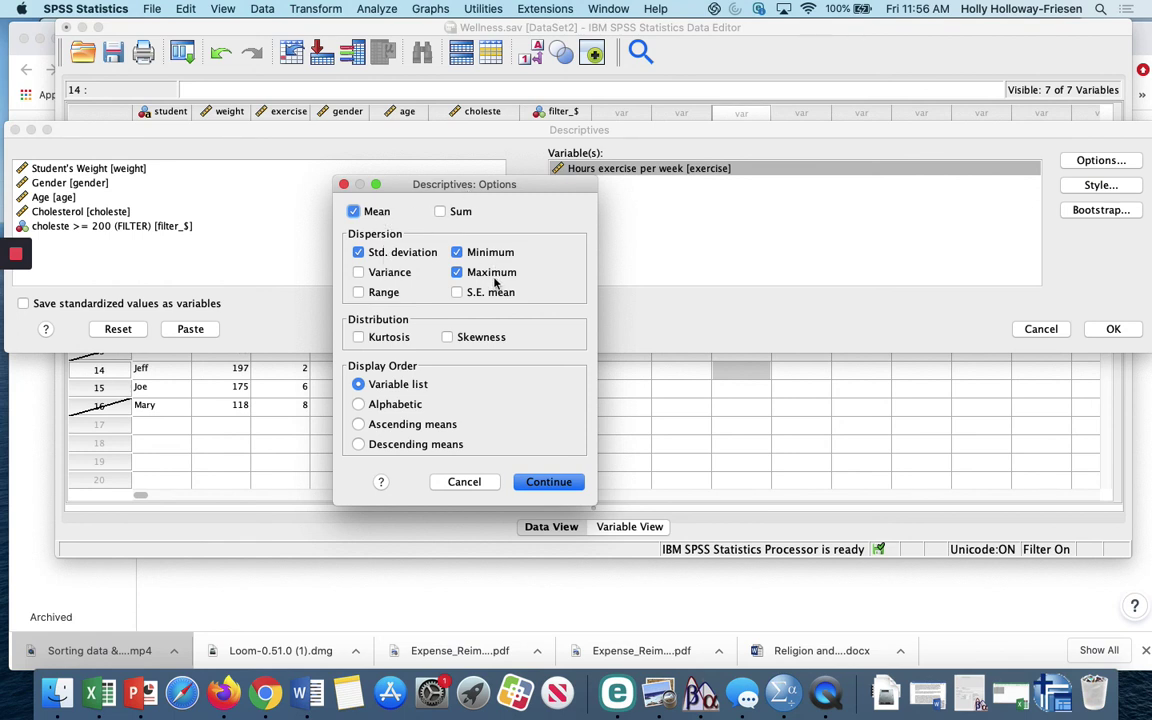
pyautogui.click(545, 482)
pyautogui.click(1108, 329)
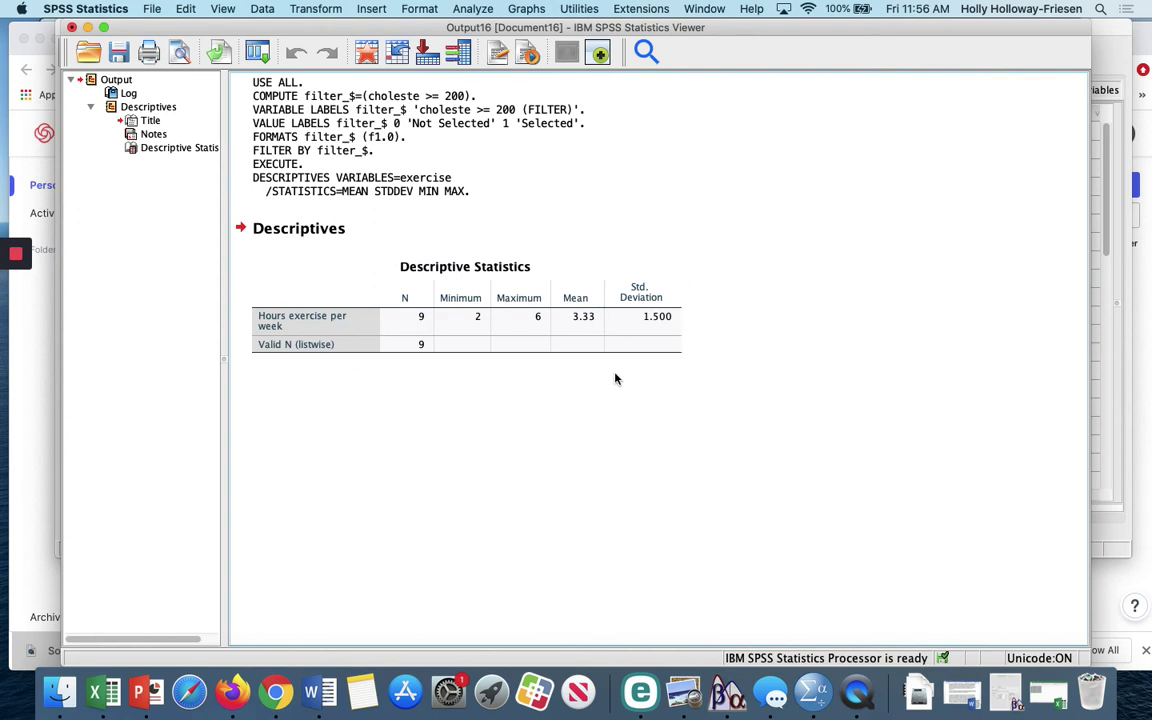
pyautogui.click(470, 336)
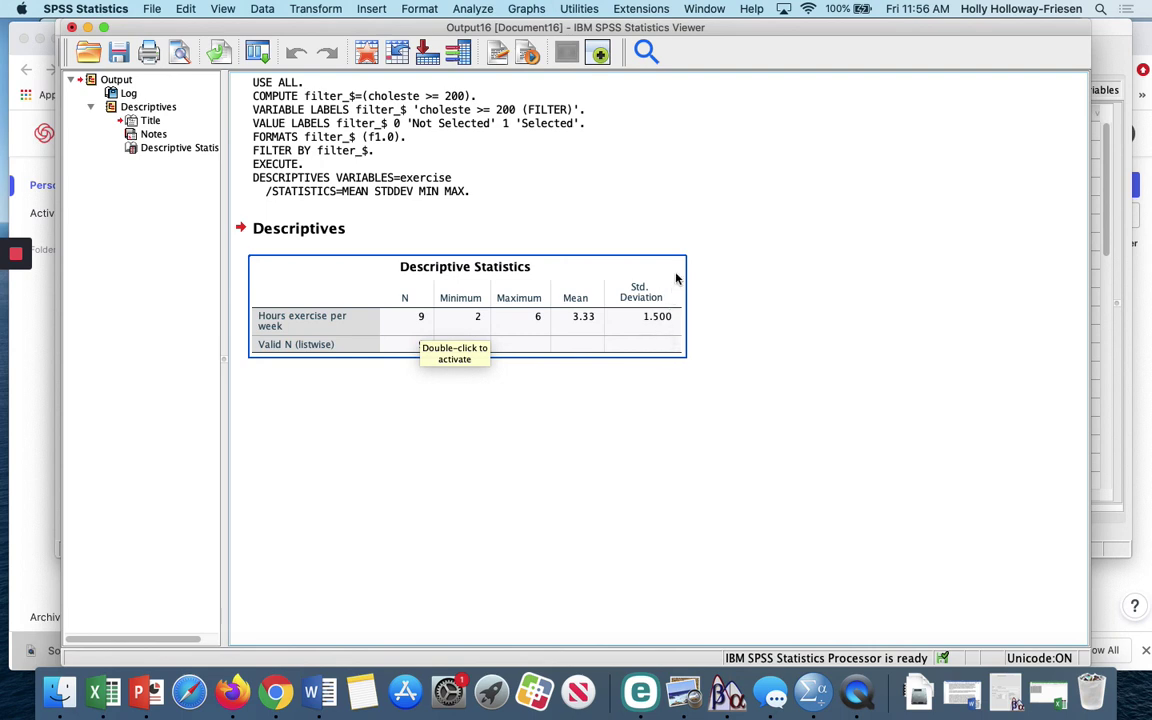
pyautogui.click(648, 419)
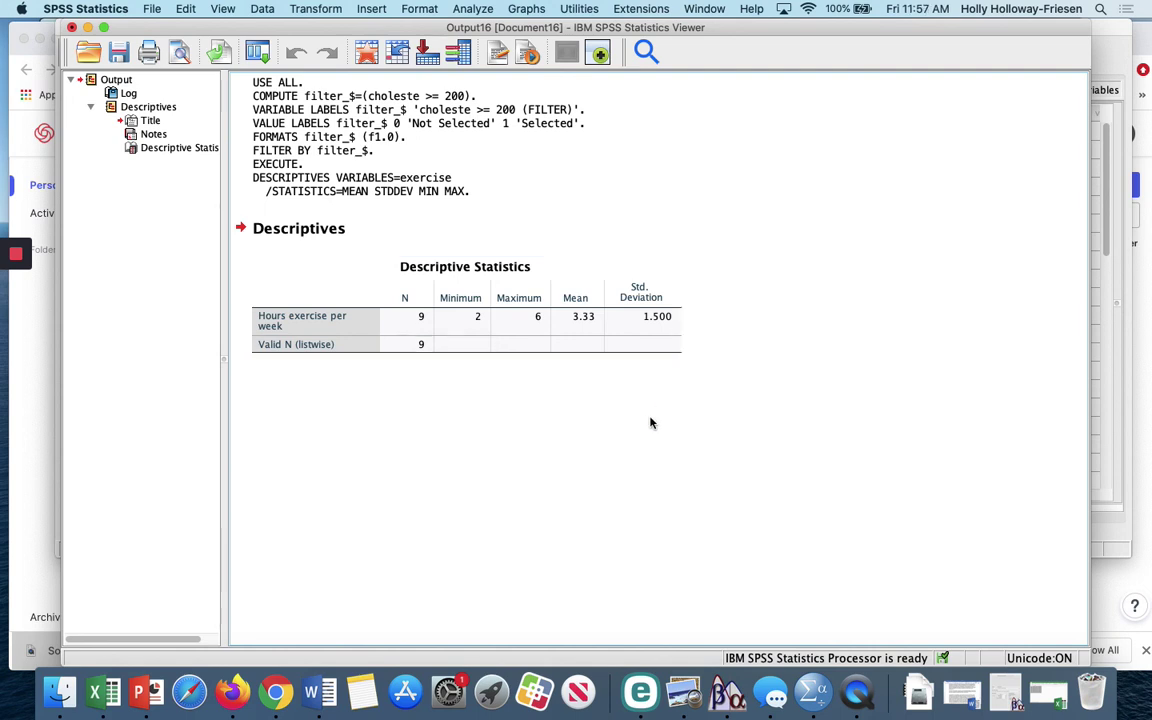